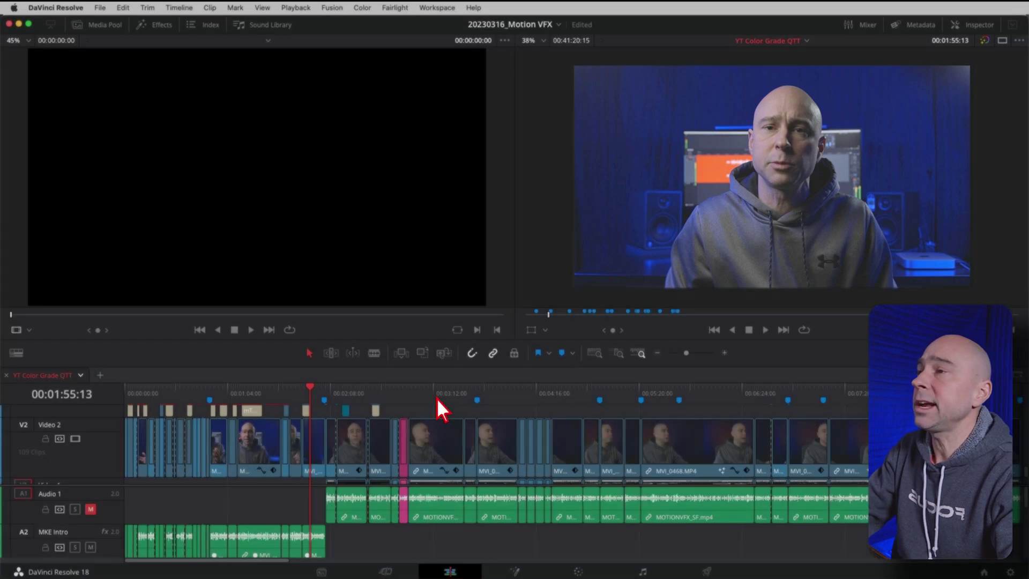
# Step: Move the YT Color Grade QTT playhead to 00:03:14:08 on the Edit page timeline ruler
pyautogui.click(437, 393)
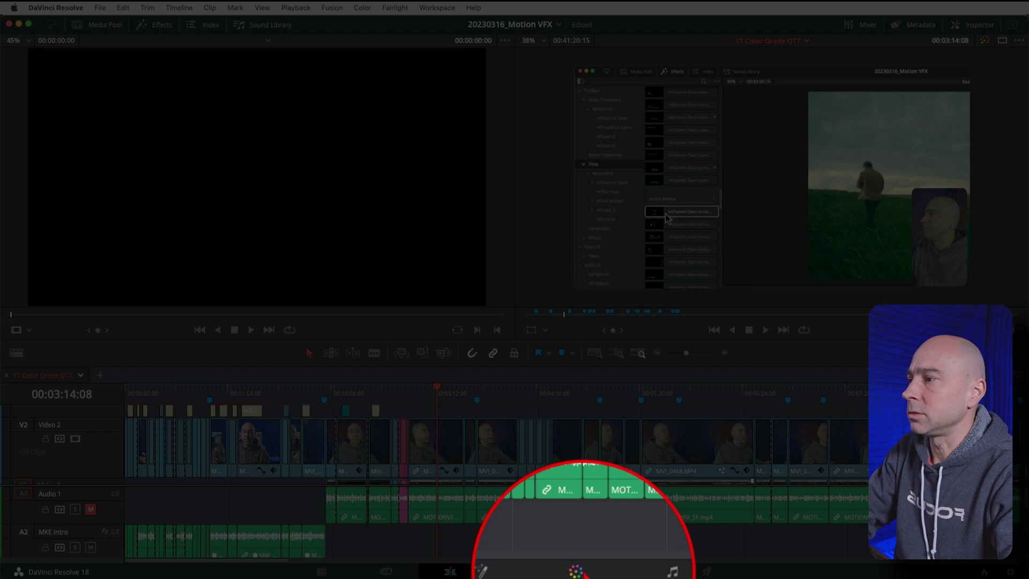
# Step: Switch to the Color page and select clip 01 at the start of the clip strip
pyautogui.click(577, 572)
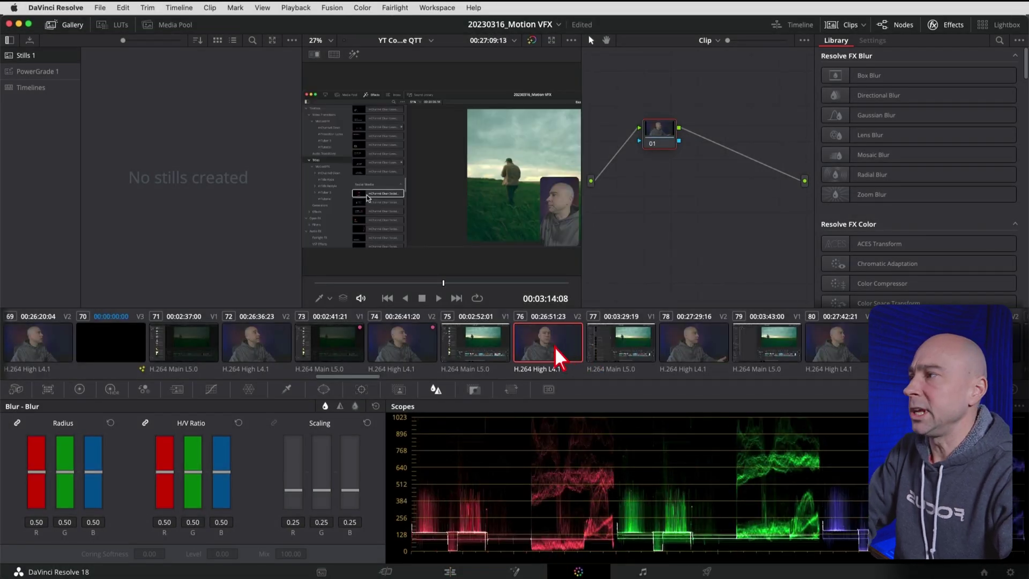
pyautogui.hscroll(-20, 276, 346)
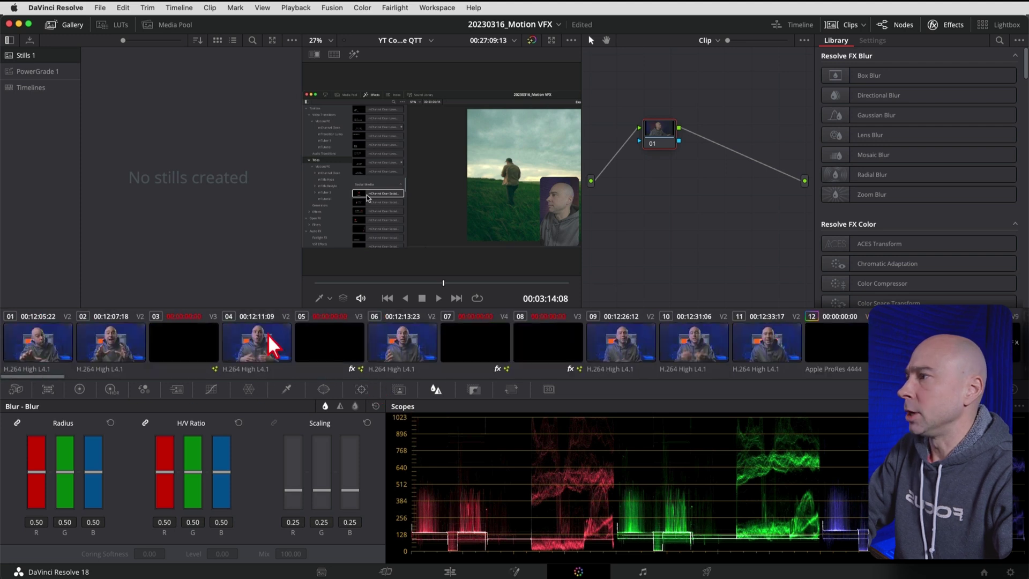
pyautogui.click(52, 346)
pyautogui.click(630, 174)
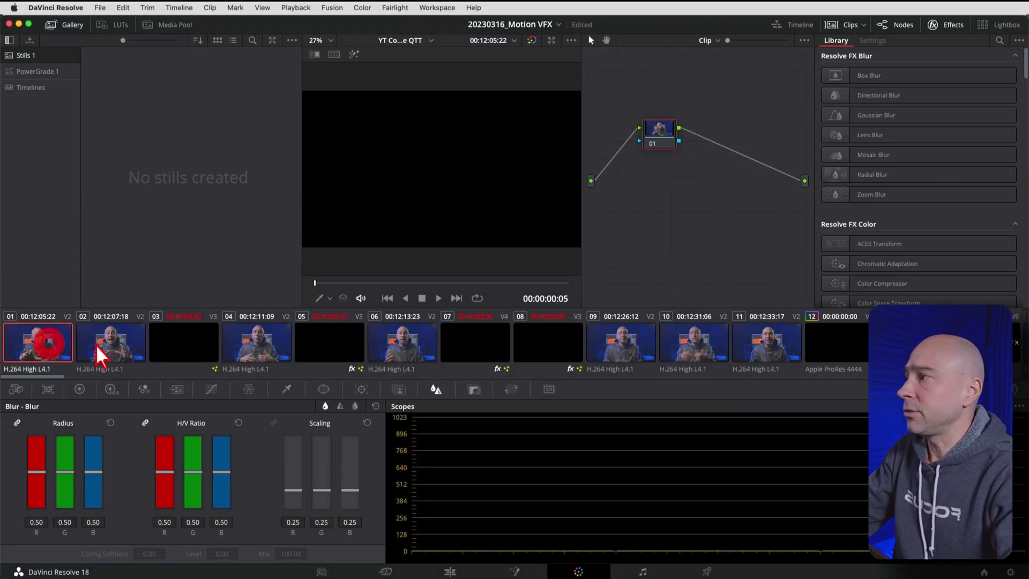
# Step: Review clips 02, 04 and 06 from the same camera, then reselect clip 01
pyautogui.click(104, 345)
pyautogui.click(263, 345)
pyautogui.click(410, 345)
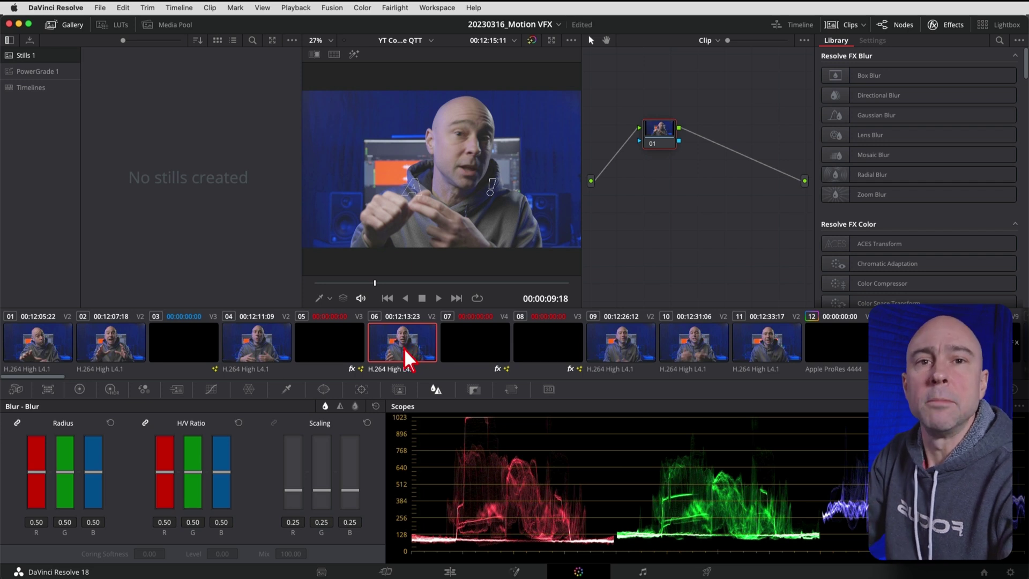
pyautogui.click(55, 349)
# Step: Set clip 01's grade option to Use Remote Grades from its clip-strip menu
pyautogui.rightClick(52, 346)
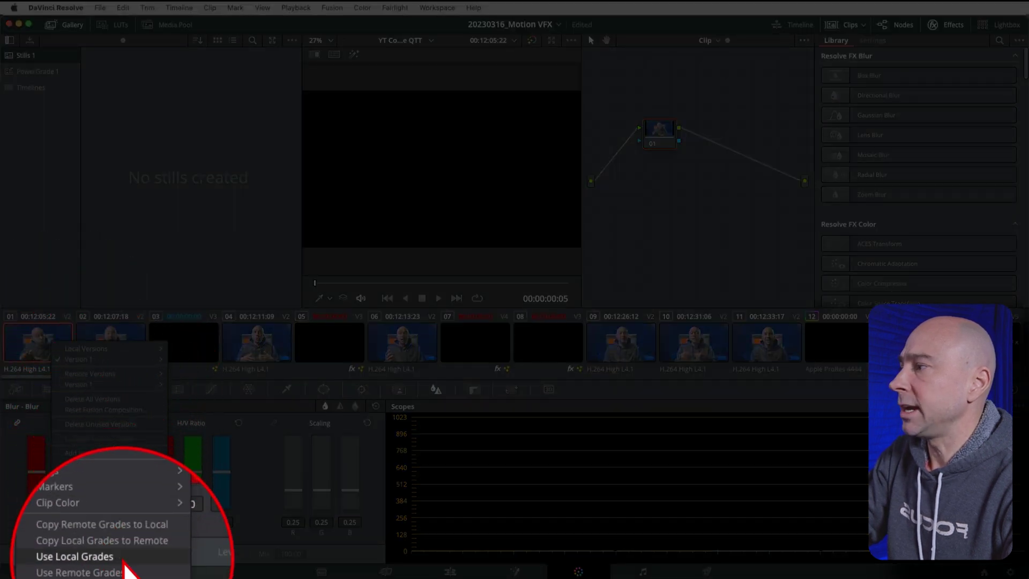
pyautogui.click(134, 569)
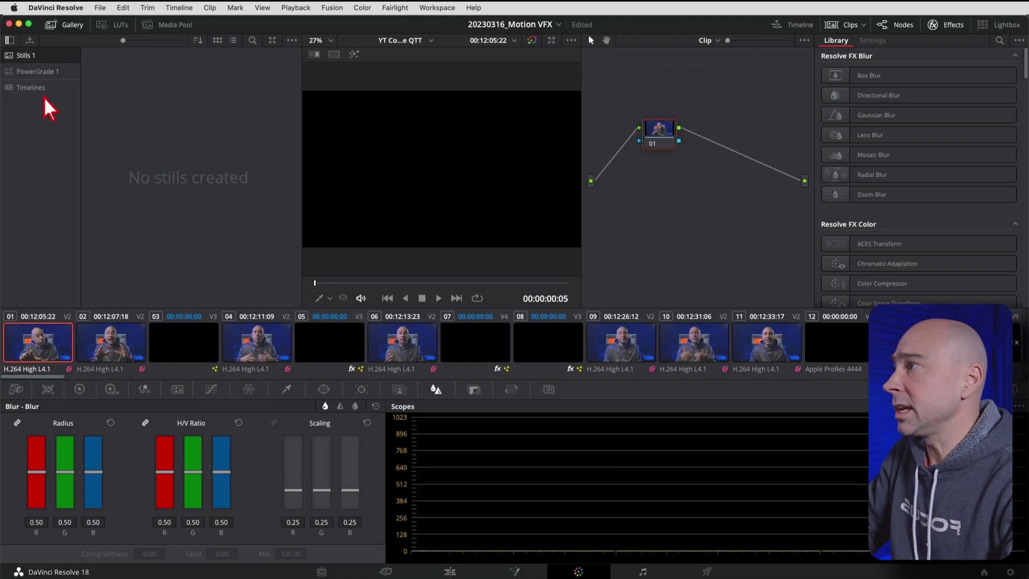
# Step: Apply PowerGrade 1 still 3.8.1 to clip 01's node graph, hide the gallery, and select clip 02
pyautogui.click(44, 71)
pyautogui.scroll(-5, 236, 179)
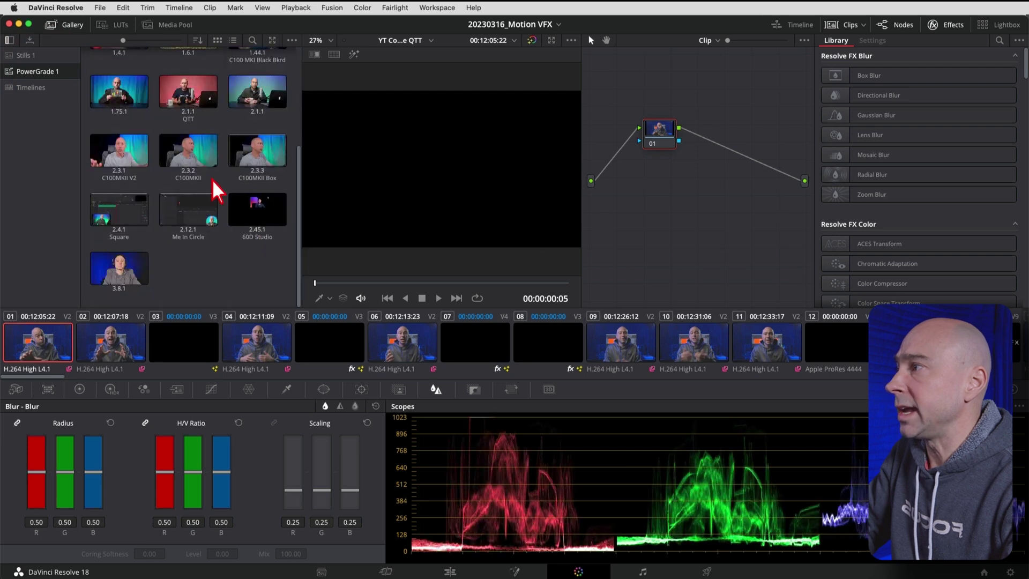
pyautogui.moveTo(119, 267); pyautogui.dragTo(697, 172)
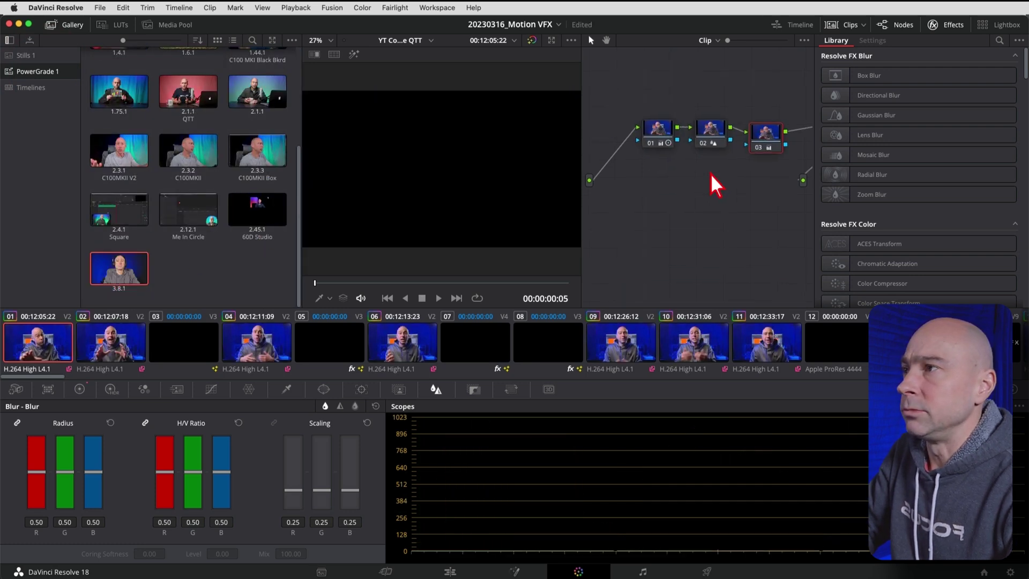
pyautogui.click(64, 27)
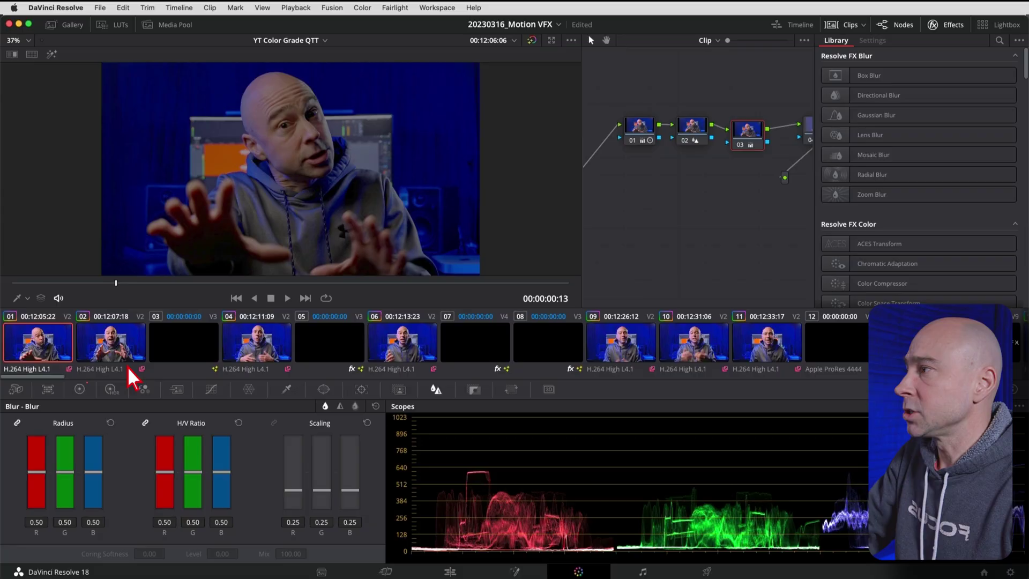
pyautogui.click(119, 356)
# Step: Verify clips 04, 06, 09, 10 and 11 share the grade, then select second-camera clip 72
pyautogui.click(267, 359)
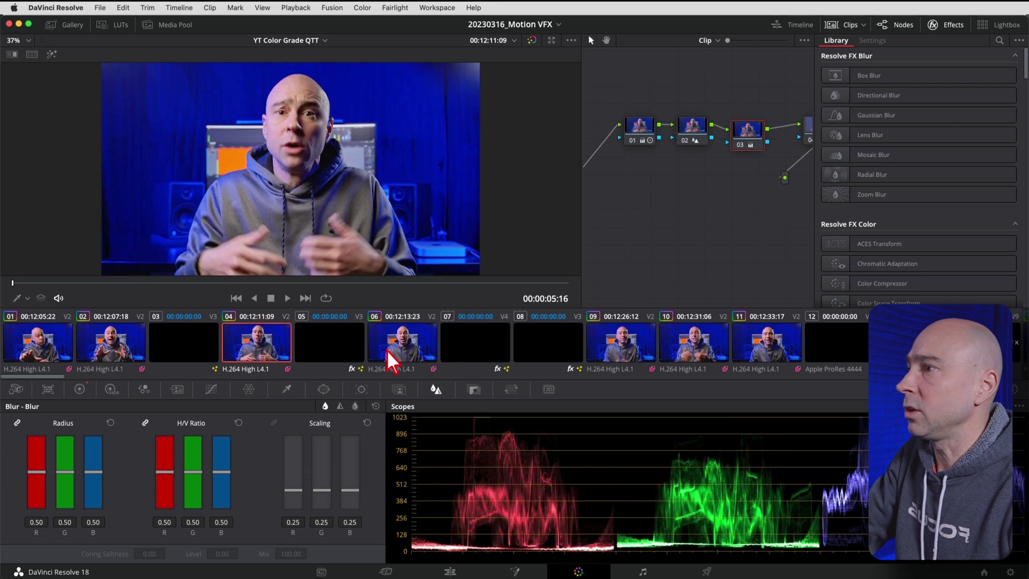
pyautogui.click(402, 343)
pyautogui.click(622, 345)
pyautogui.click(694, 343)
pyautogui.click(785, 355)
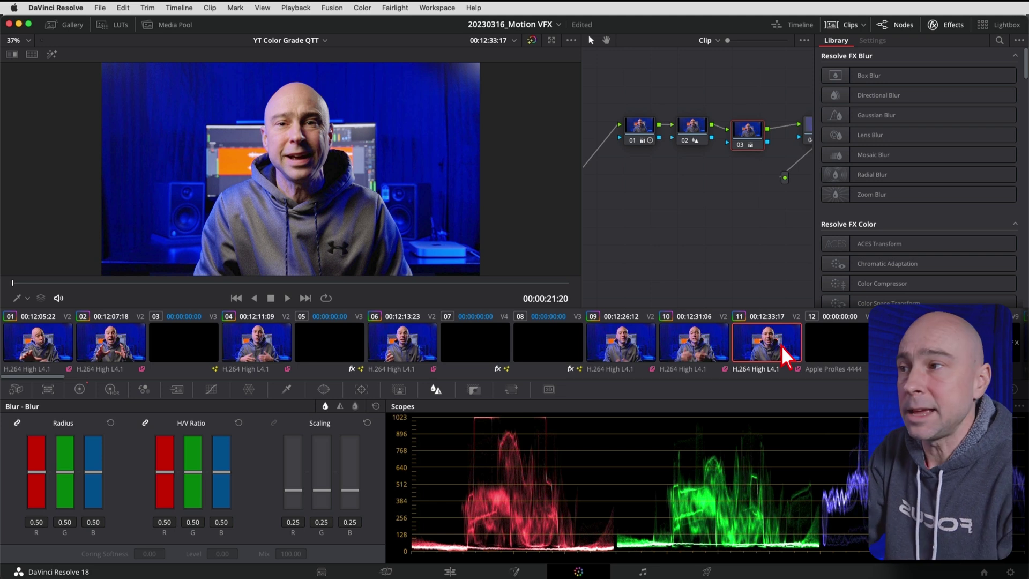
pyautogui.moveTo(44, 377); pyautogui.dragTo(366, 377)
pyautogui.click(399, 352)
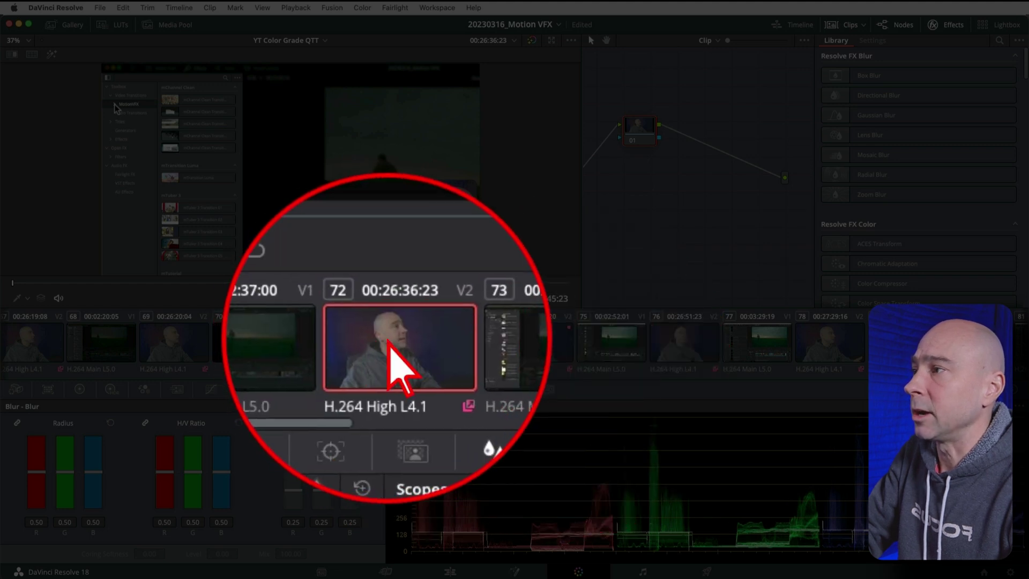
# Step: Switch clip 72 to local grades and compare it with clips 74 and 76
pyautogui.rightClick(390, 351)
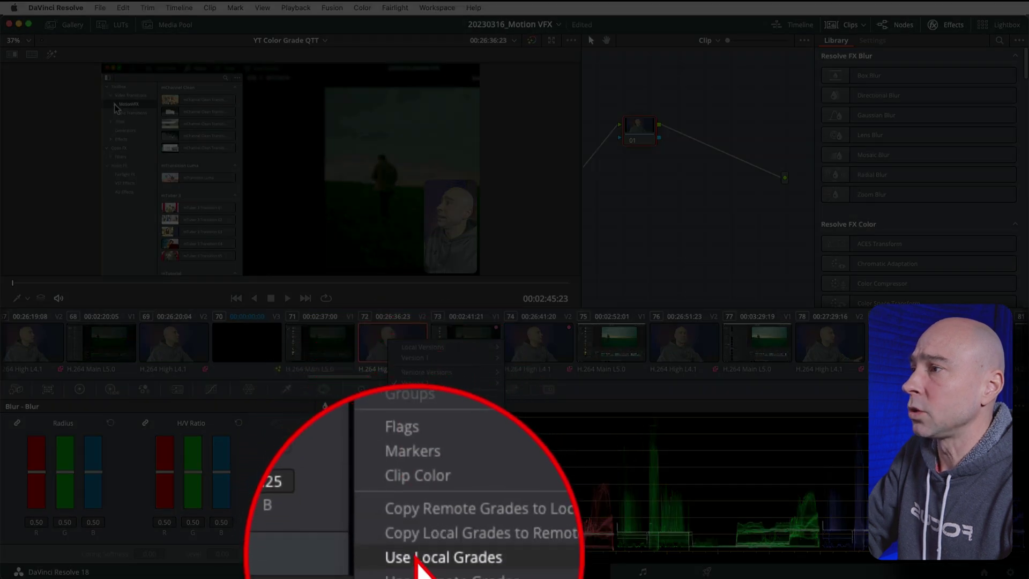
pyautogui.click(417, 558)
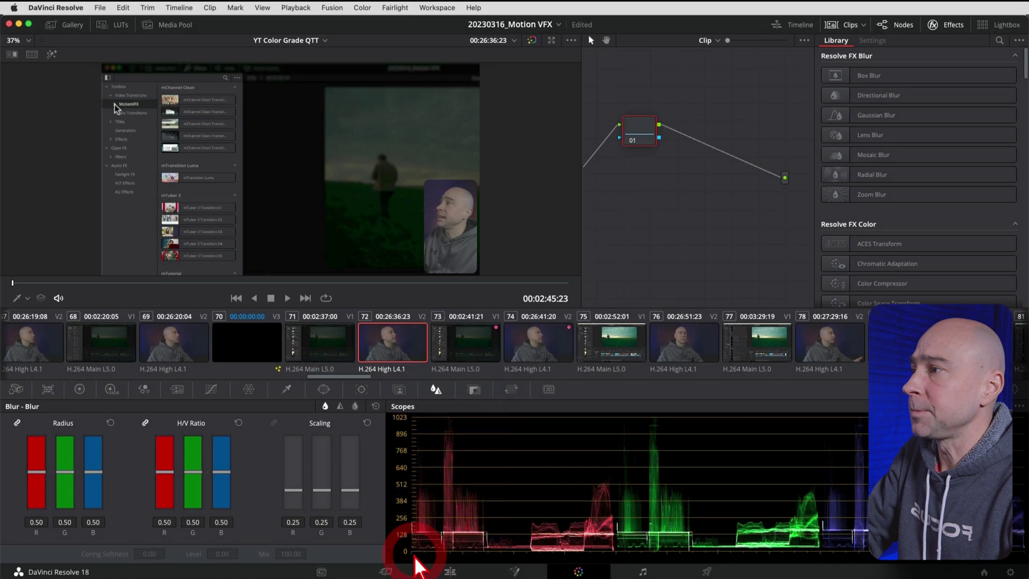
pyautogui.click(520, 341)
pyautogui.click(699, 344)
pyautogui.click(531, 345)
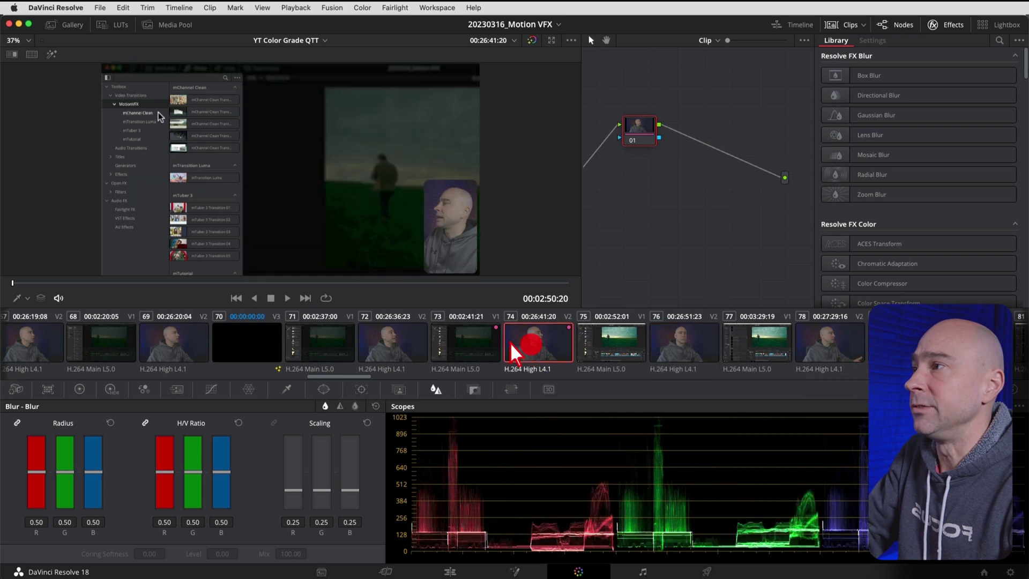
# Step: Return to clip 72 and set it to Use Remote Grades
pyautogui.click(397, 357)
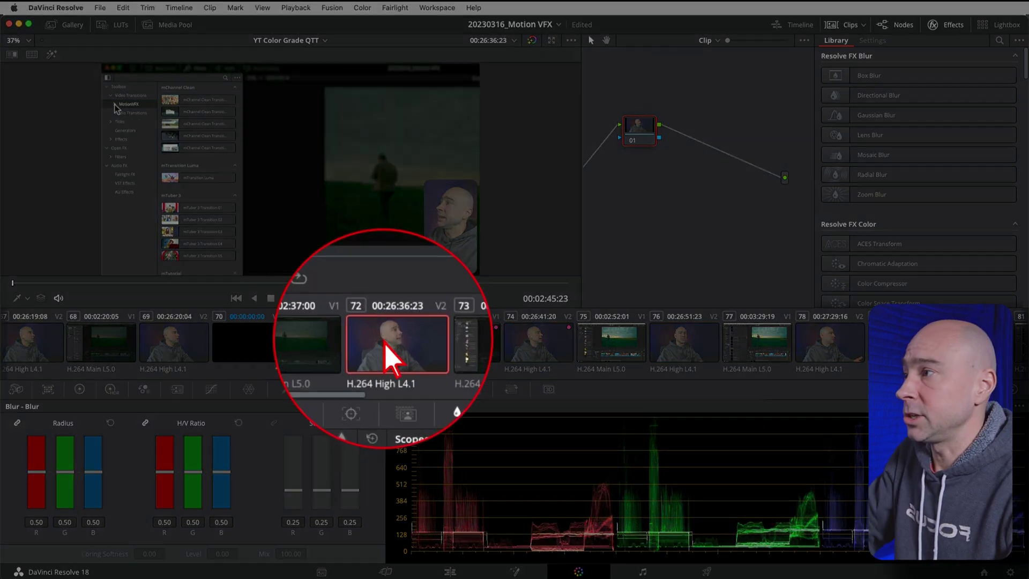
pyautogui.rightClick(399, 362)
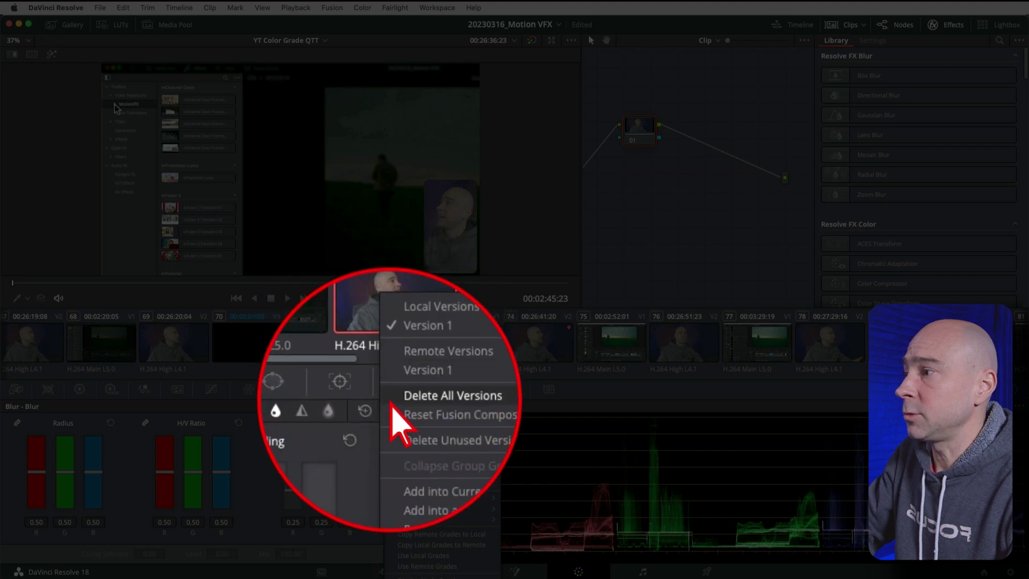
pyautogui.click(405, 516)
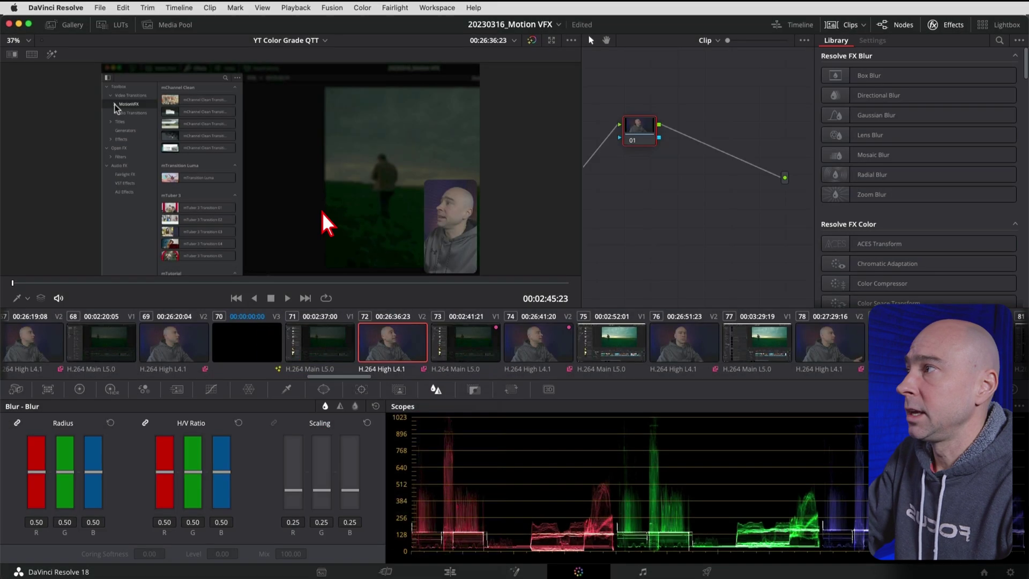
# Step: Drag PowerGrade still 3.8.1 onto clip 72's node 01 and confirm clip 76 shares it
pyautogui.click(74, 27)
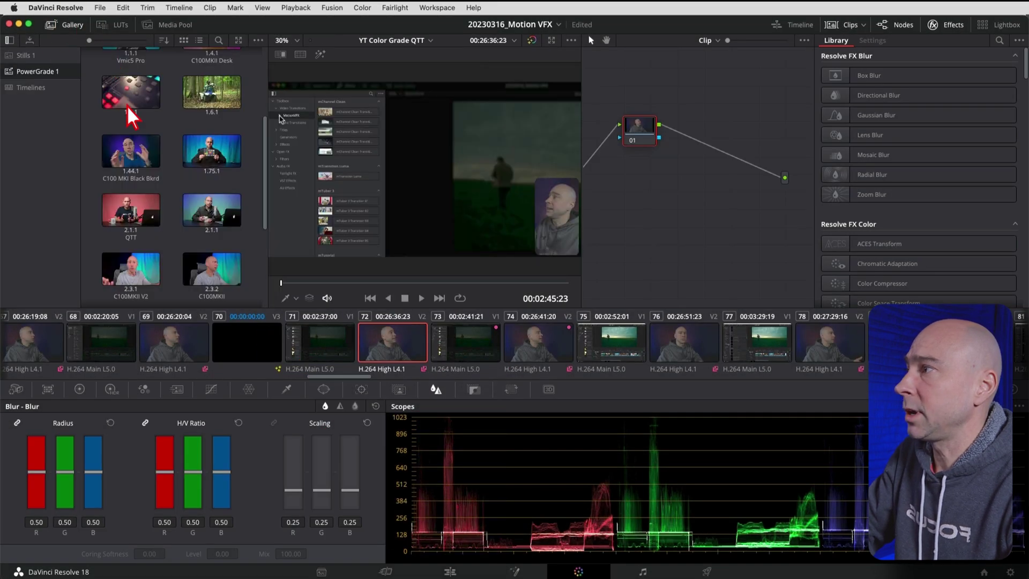
pyautogui.moveTo(128, 281); pyautogui.dragTo(649, 144)
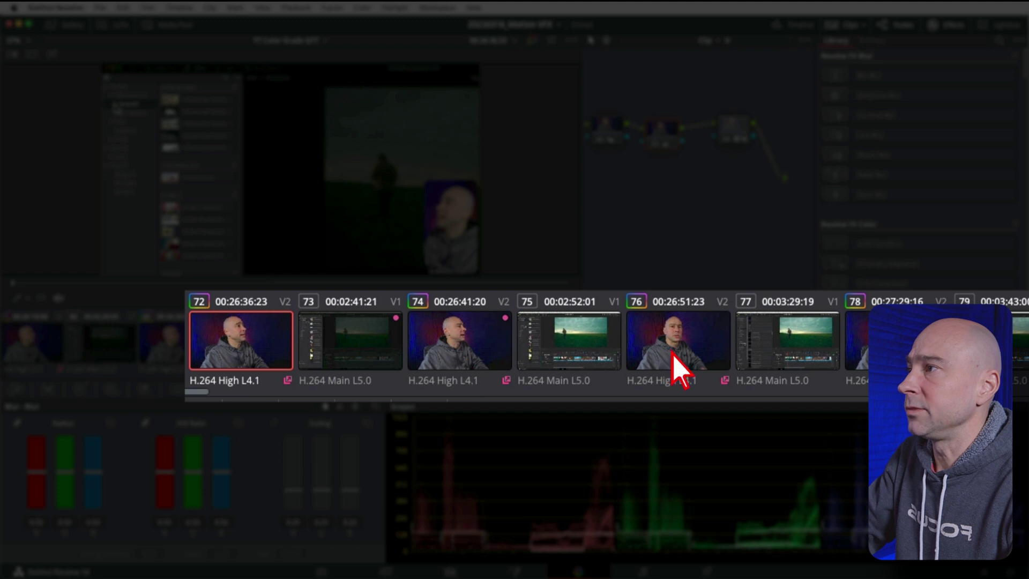
pyautogui.click(676, 369)
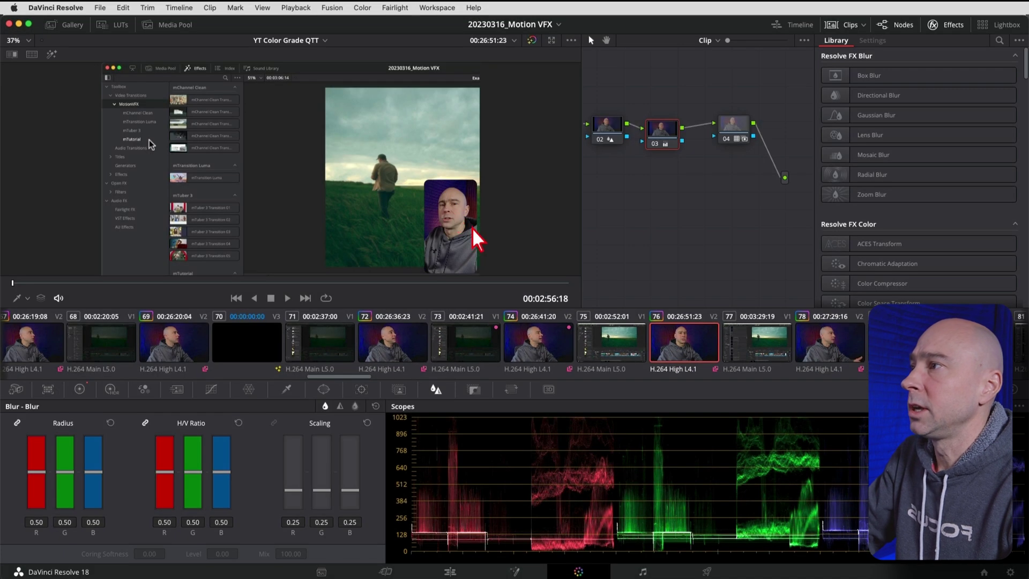